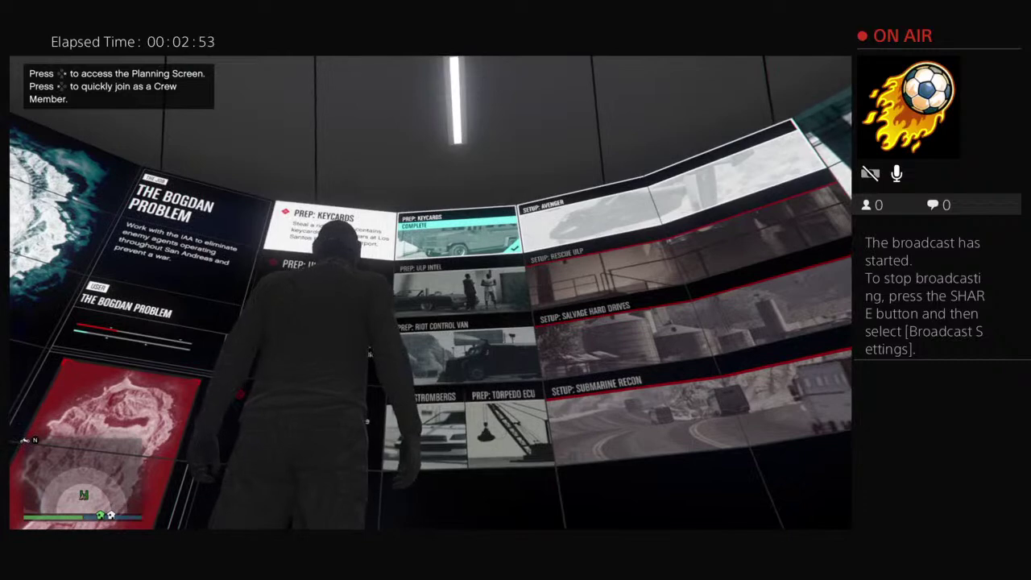
Open The Bogdan Problem planning board from the heist board prompt.
key("e")
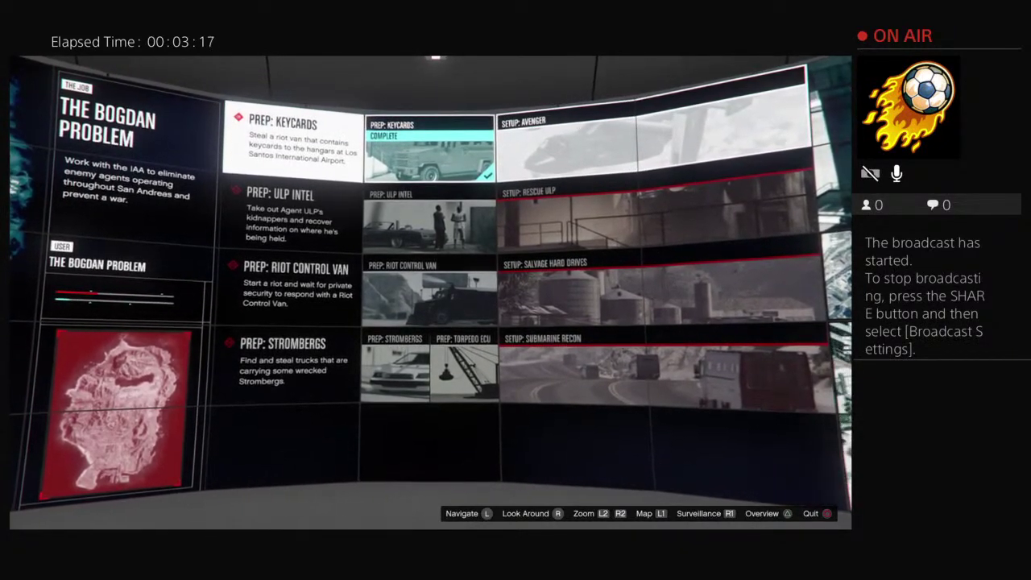
Browse the ULP Intel, Riot Control Van, Strombergs and Torpedo ECU prep tiles.
key("Down")
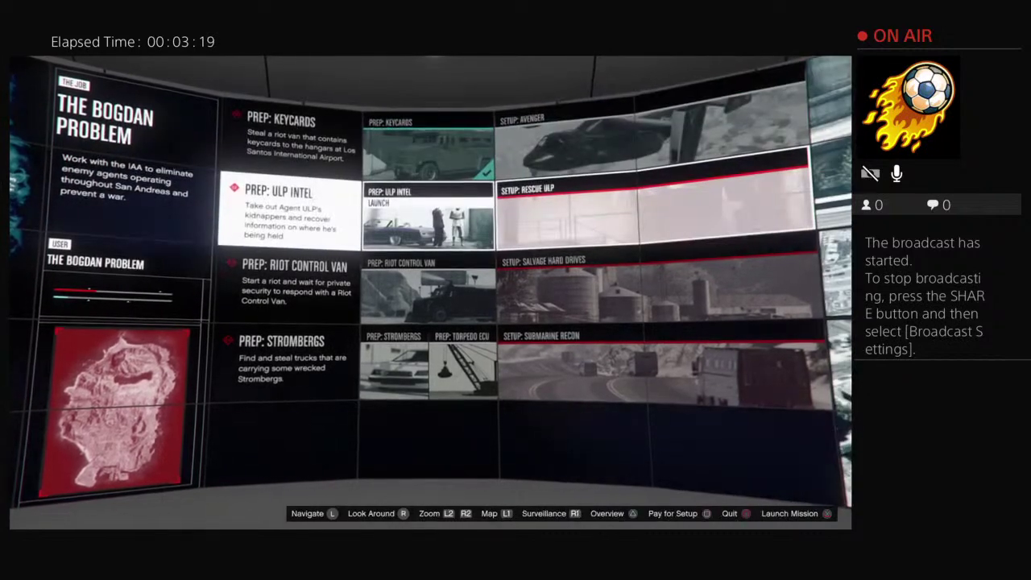
key("Down")
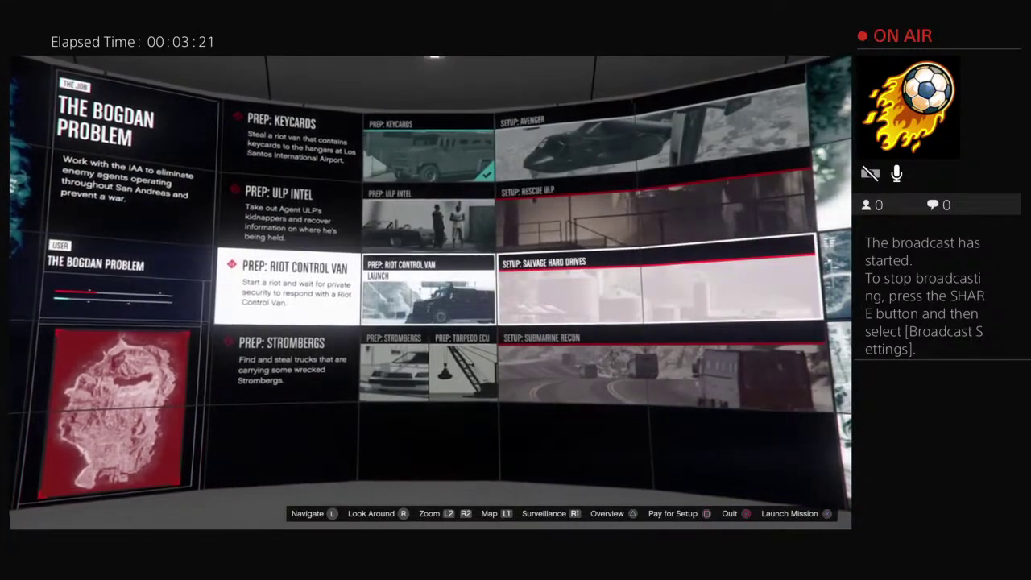
key("Down")
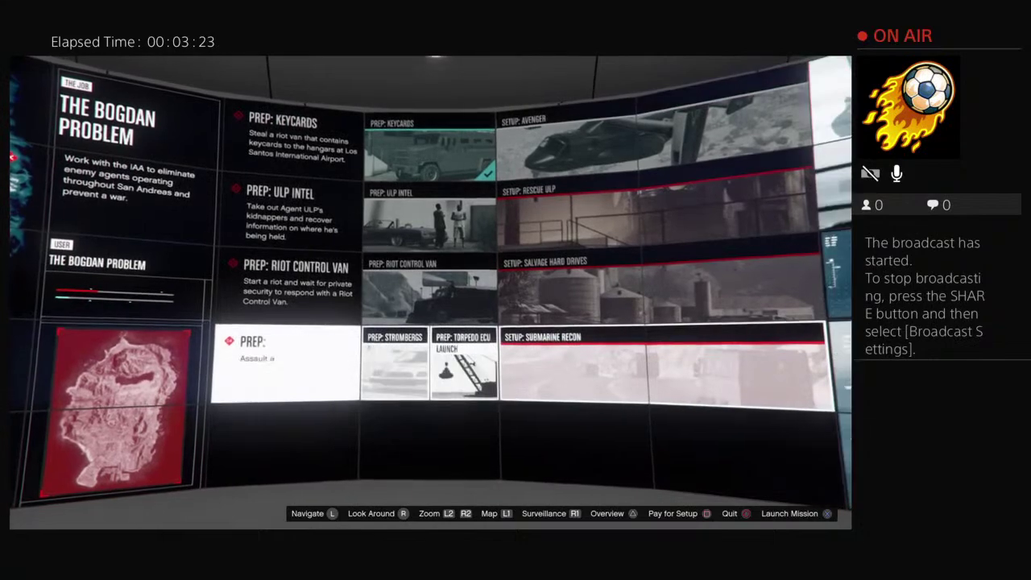
key("Right")
key("Right")
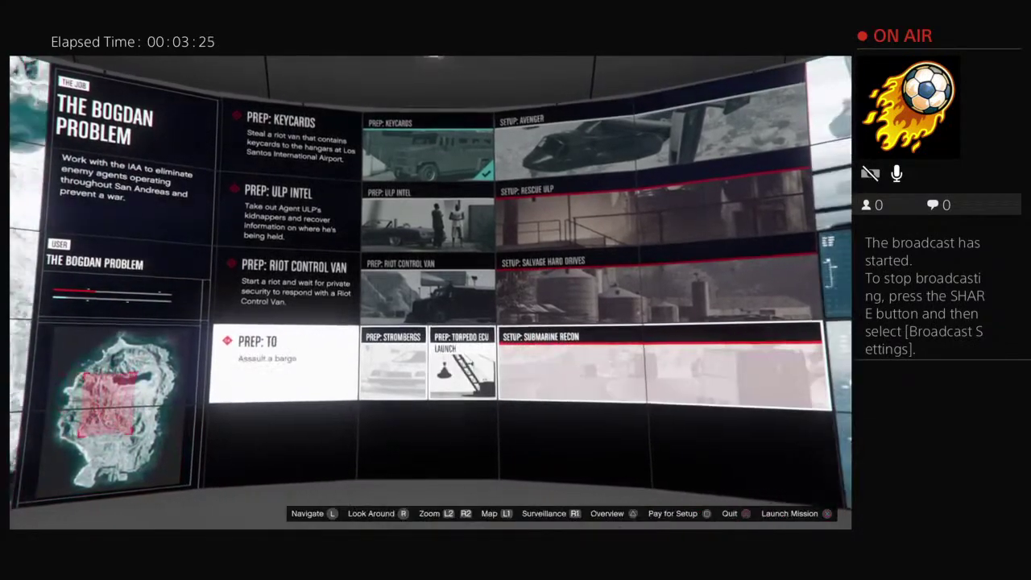
key("Left")
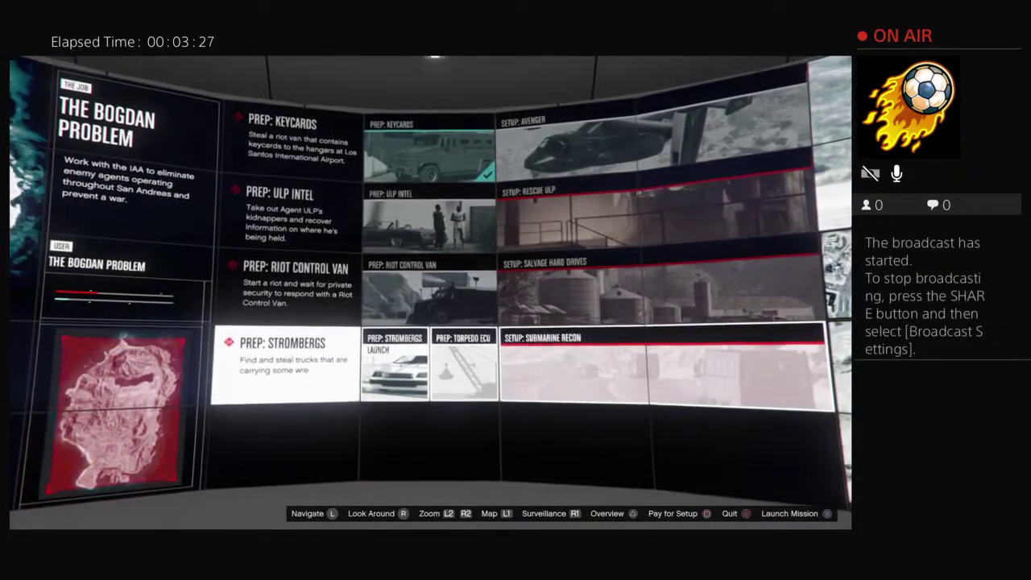
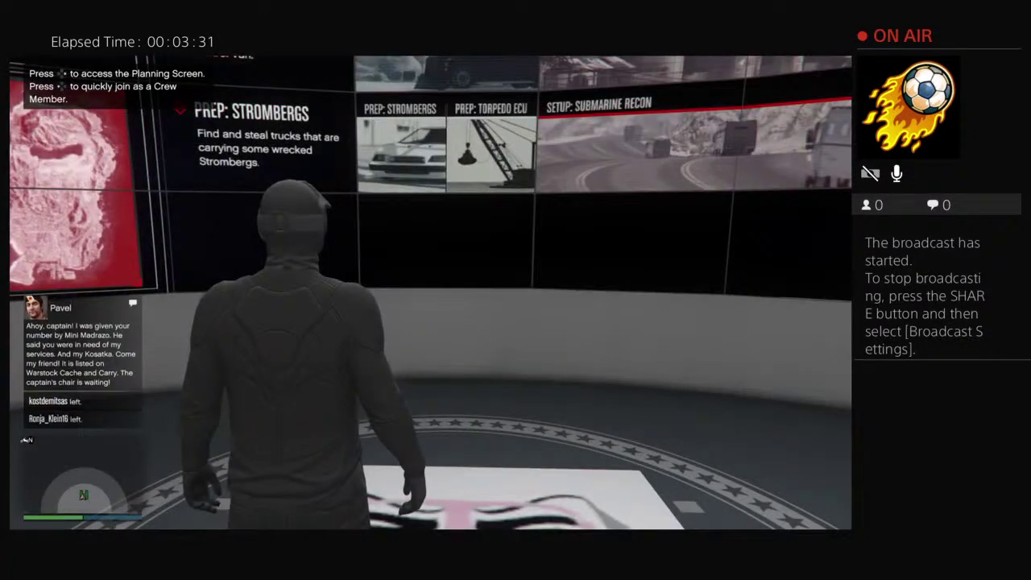
Bring up the phone and open the Heists list in Quick Join.
key("Up")
key("Return")
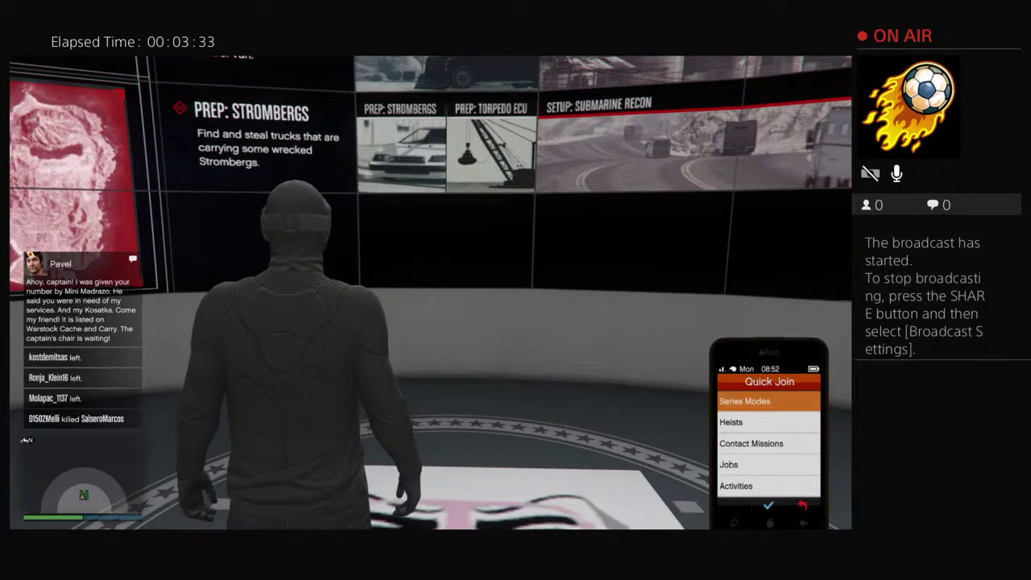
key("Down")
key("Return")
Pick The Cayo Perico Heist and confirm the 'Are you sure?' prompt.
key("Down")
key("Down")
key("Down")
key("Down")
key("Up")
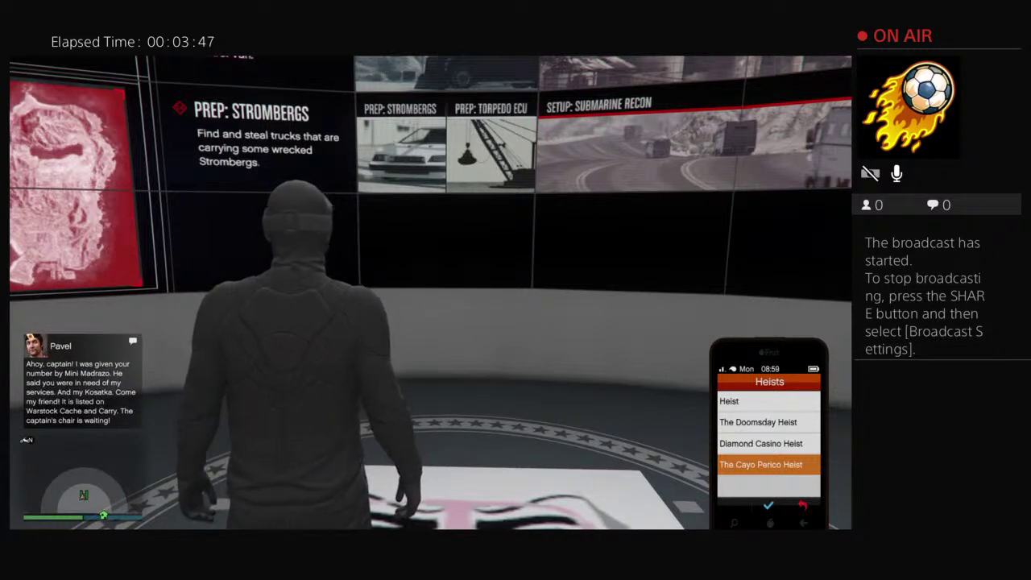
key("Return")
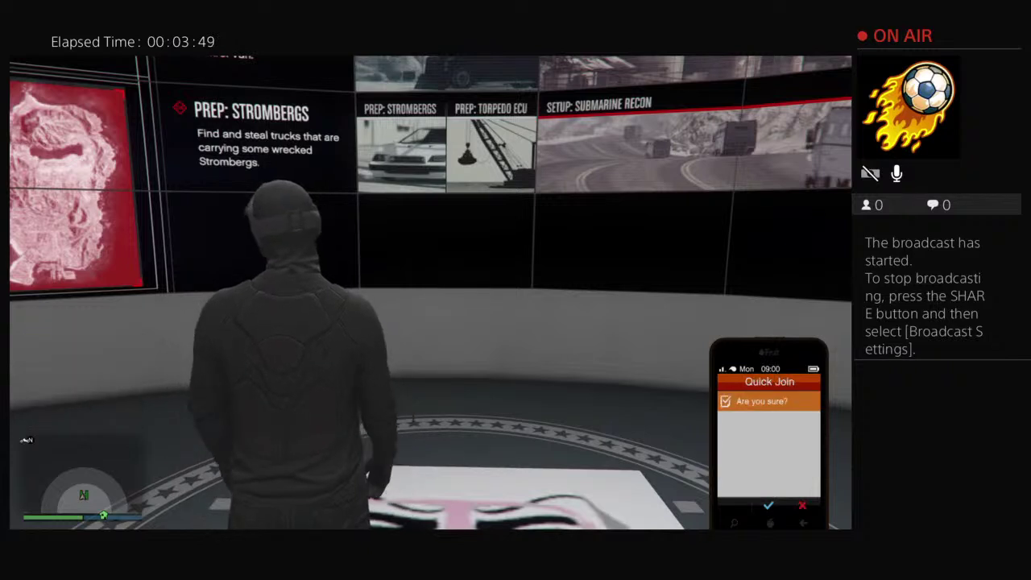
key("Return")
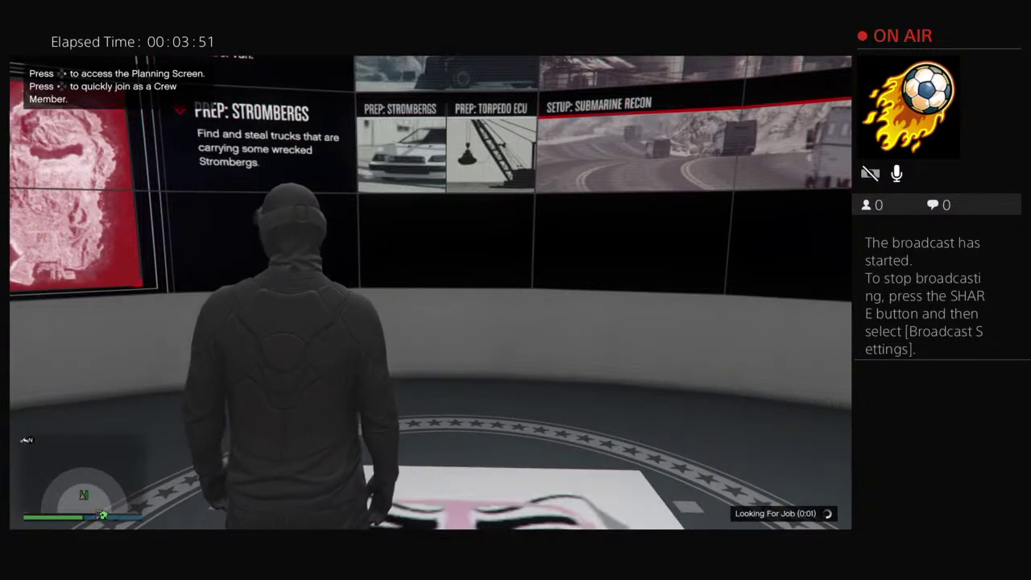